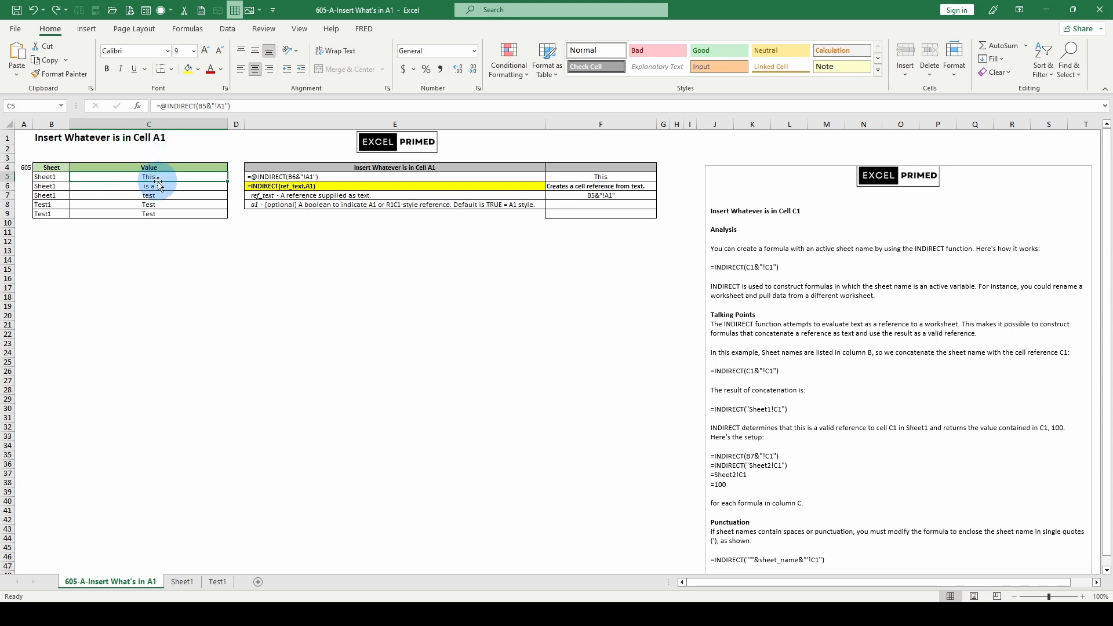
Enter a direct reference to cell A1 of Sheet1 in cell D5
{"action": "left_click_drag", "start_coordinate": [165, 173], "coordinate": [166, 167]}
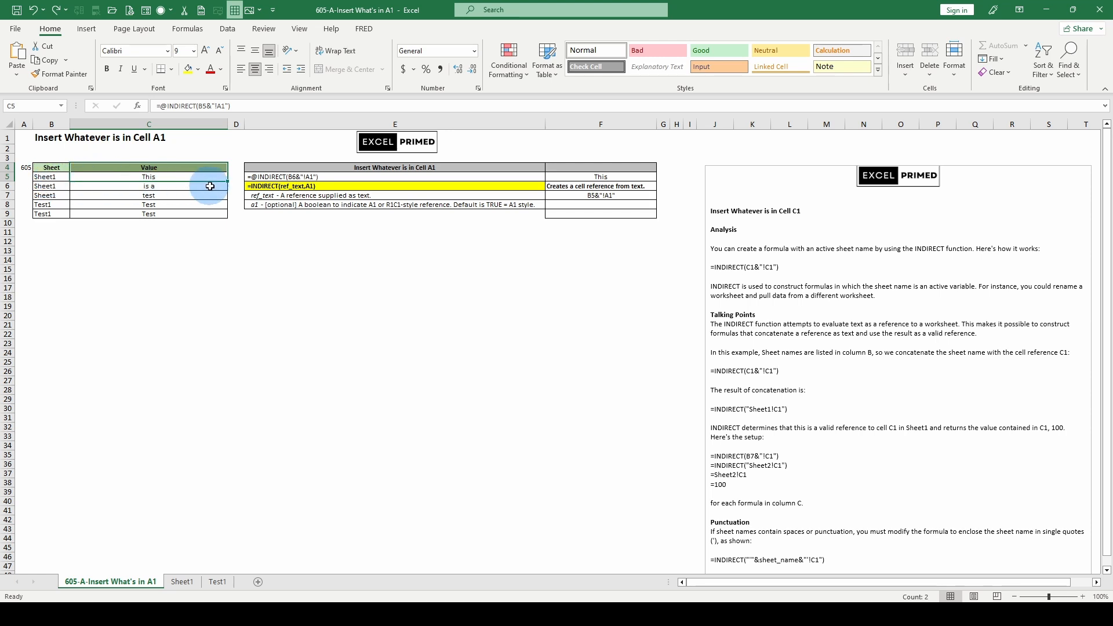
{"action": "left_click", "coordinate": [235, 176]}
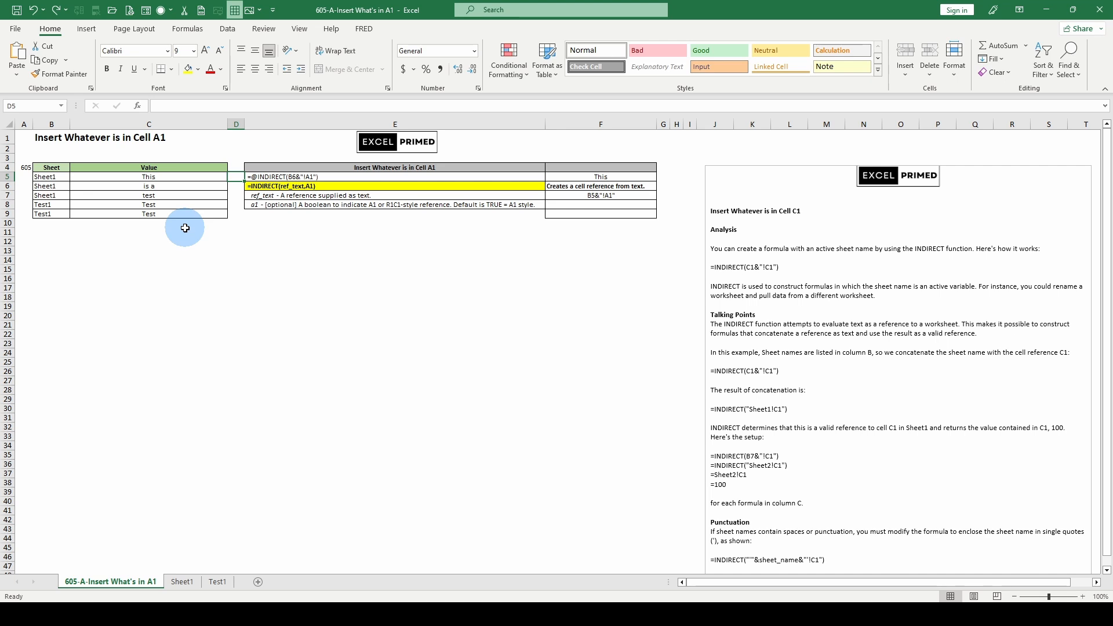
{"action": "type", "text": "="}
{"action": "left_click", "coordinate": [182, 582]}
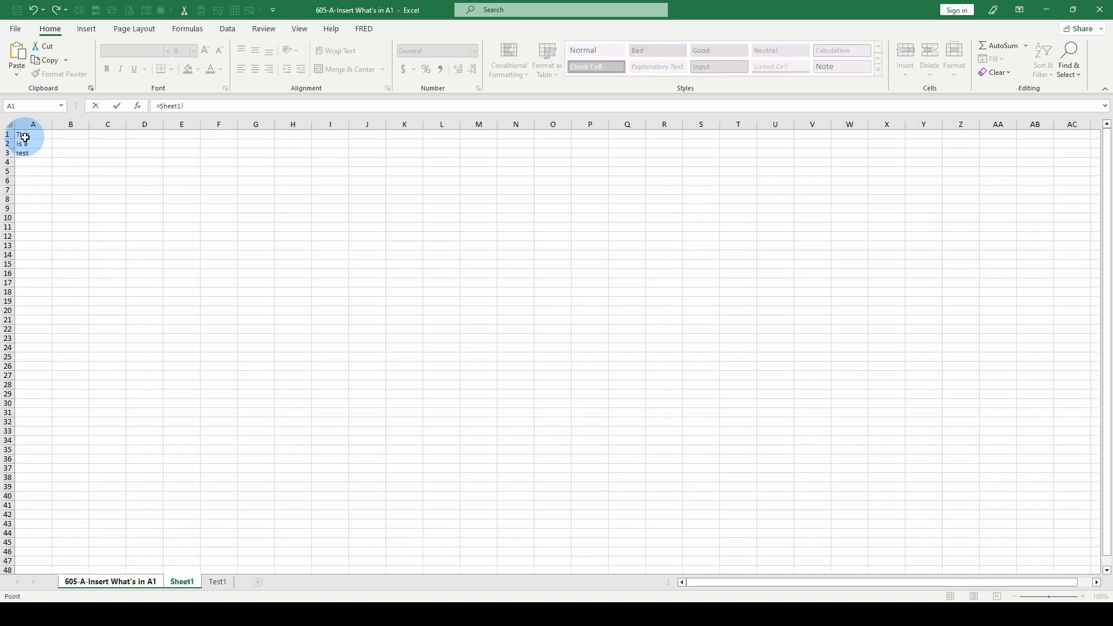
{"action": "key", "text": "Return"}
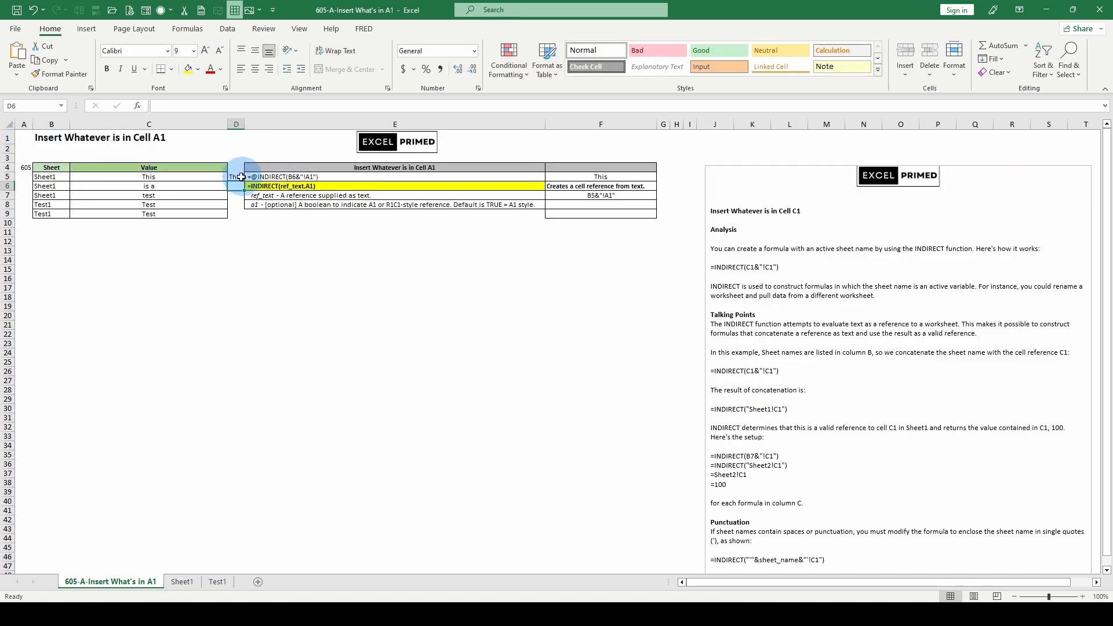
Compare the INDIRECT formulas in C5 and C6 with D5's direct reference, and enter =Sheet1!A2 in cell D6
{"action": "left_click", "coordinate": [149, 176]}
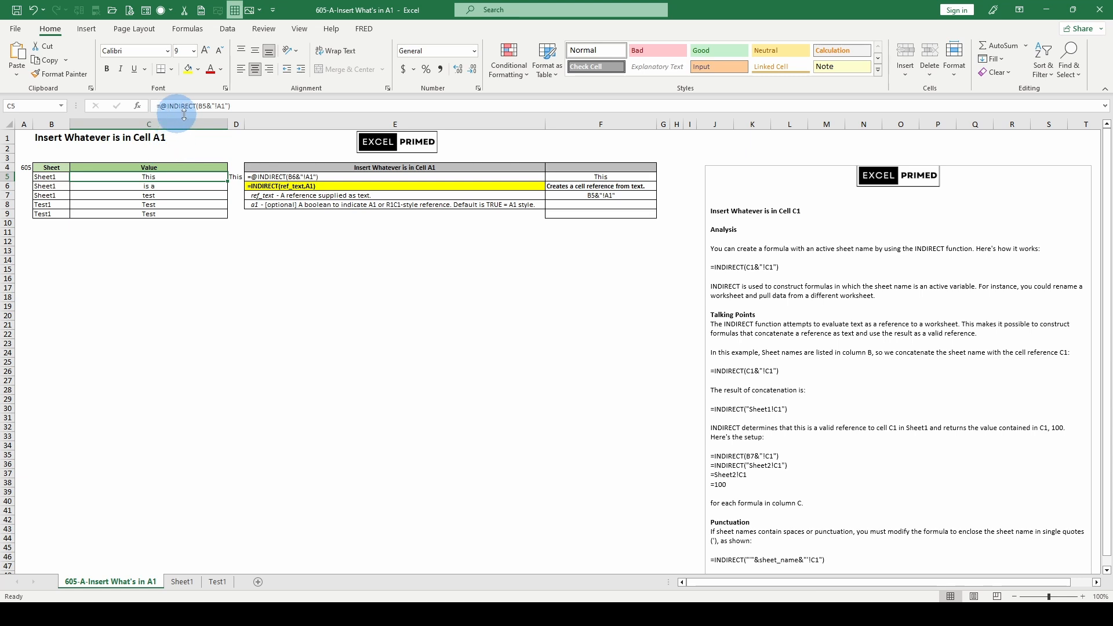
{"action": "left_click", "coordinate": [235, 176]}
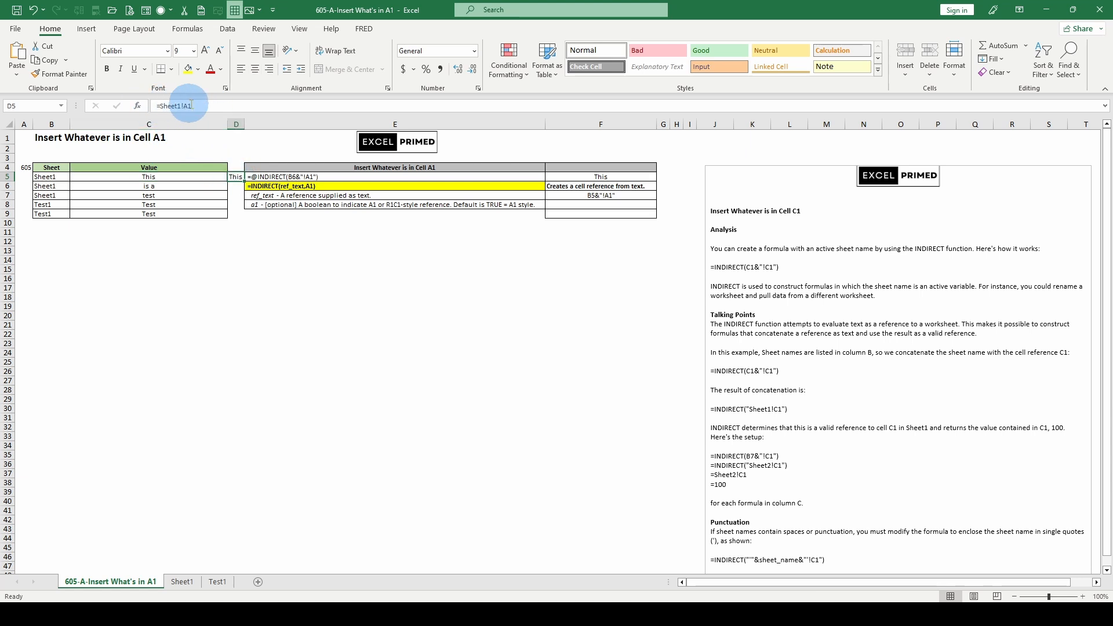
{"action": "left_click", "coordinate": [151, 179]}
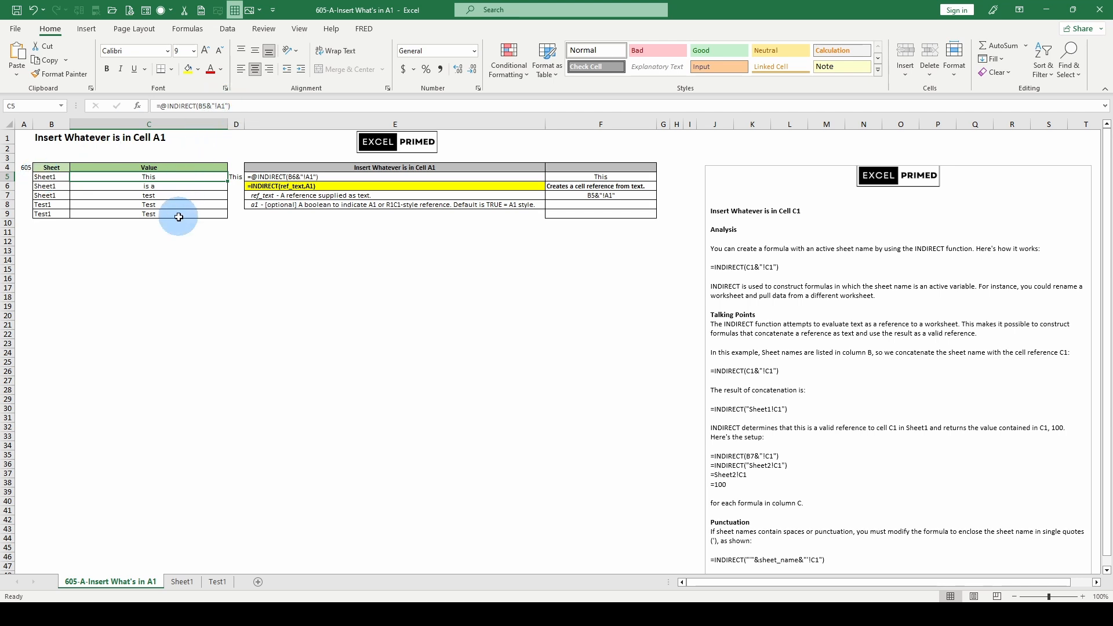
{"action": "left_click", "coordinate": [182, 184]}
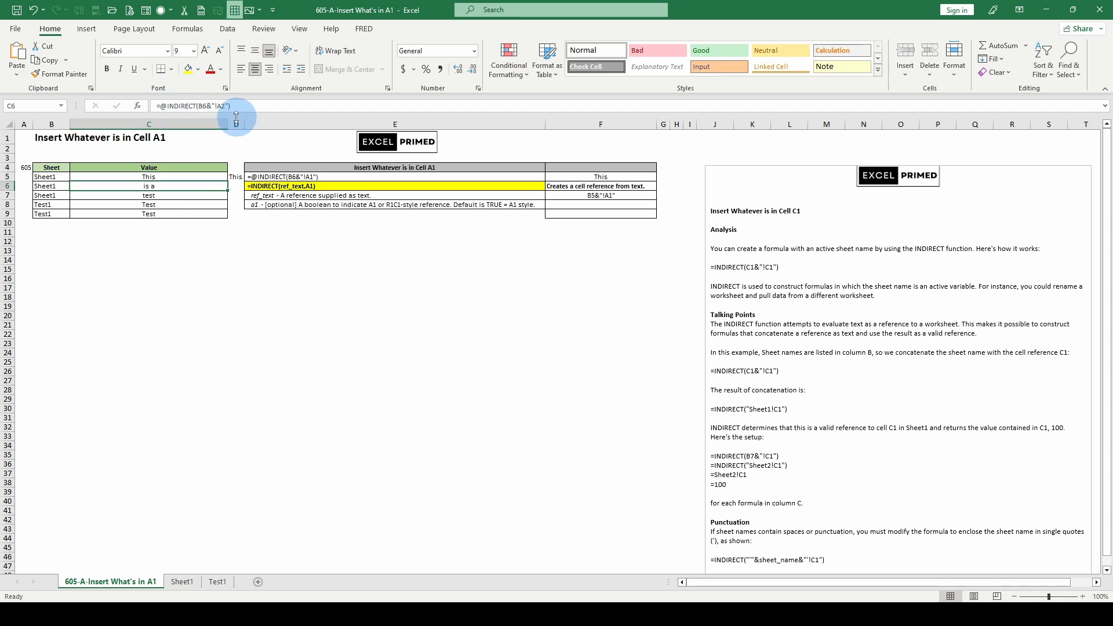
{"action": "left_click", "coordinate": [234, 186]}
{"action": "type", "text": "="}
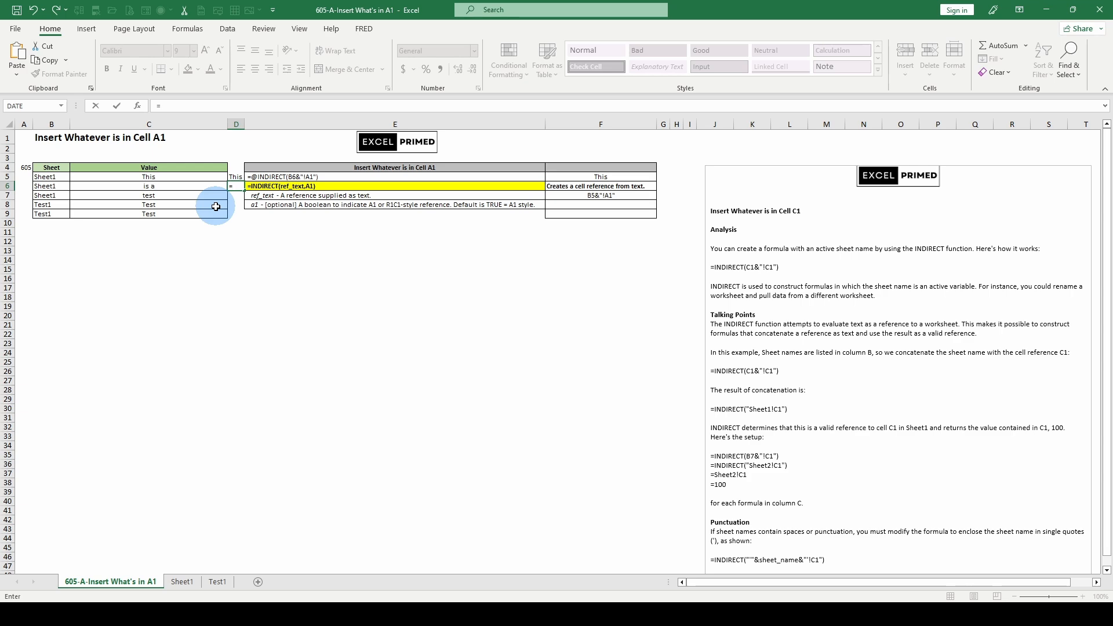
{"action": "left_click", "coordinate": [177, 581]}
{"action": "left_click", "coordinate": [29, 144]}
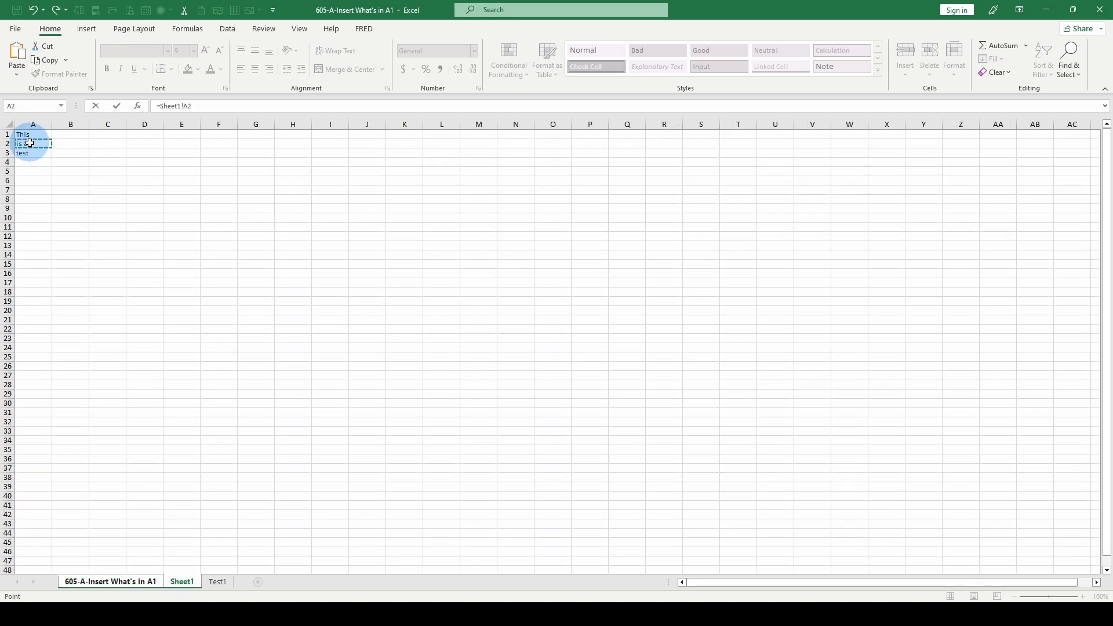
{"action": "key", "text": "Return"}
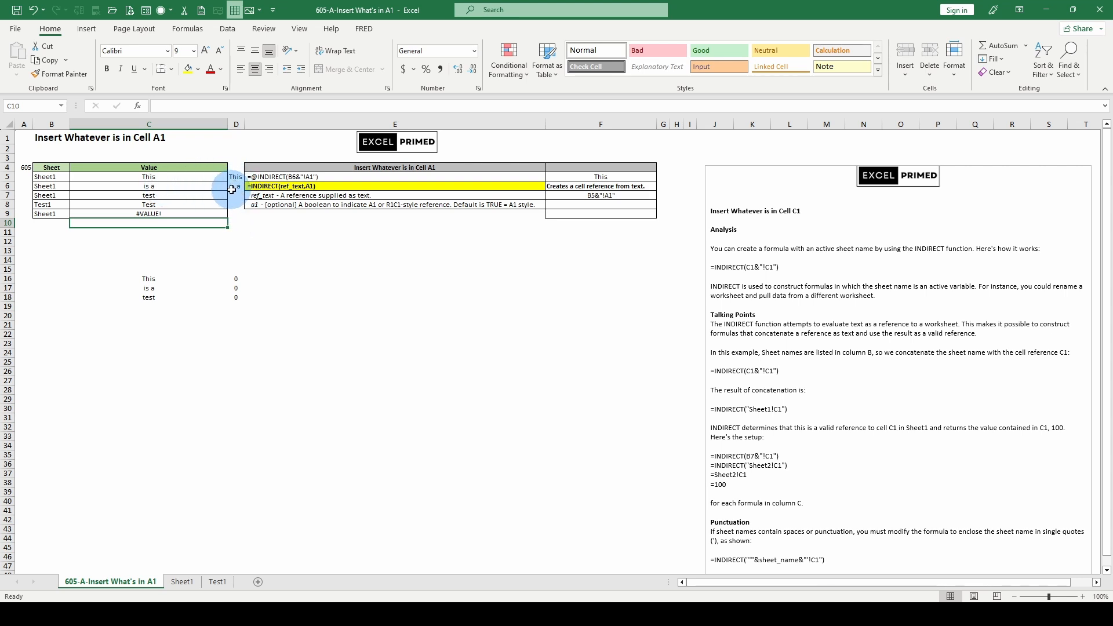
Clear the formula in cell C16 and re-enter it as a direct reference to the range A1:B3 on Sheet1
{"action": "key", "text": "ctrl+Down"}
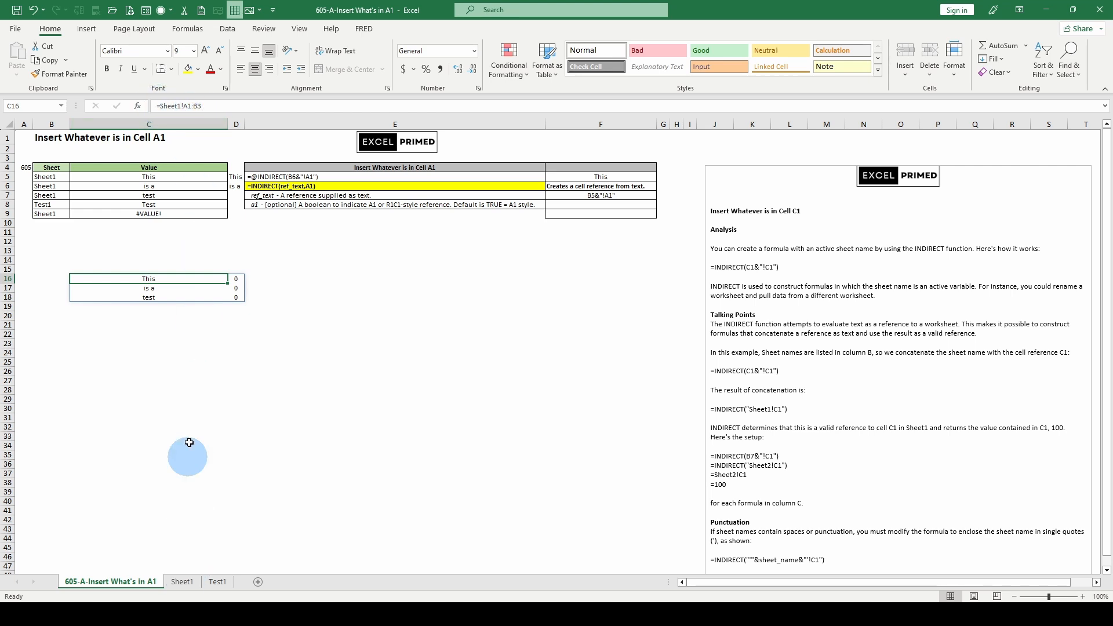
{"action": "key", "text": "Delete"}
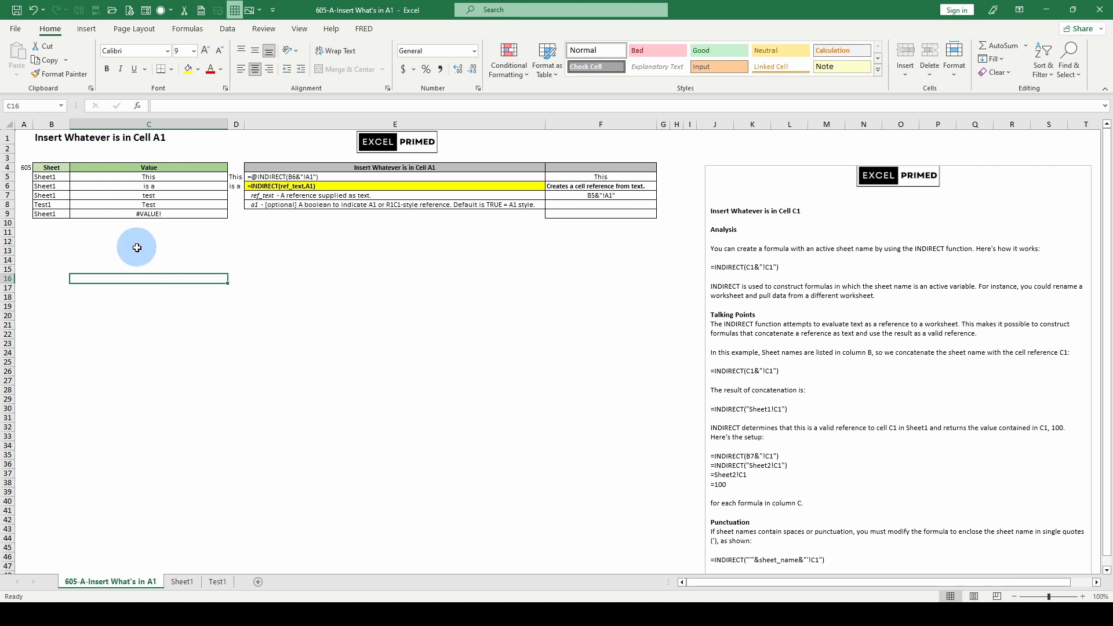
{"action": "type", "text": "="}
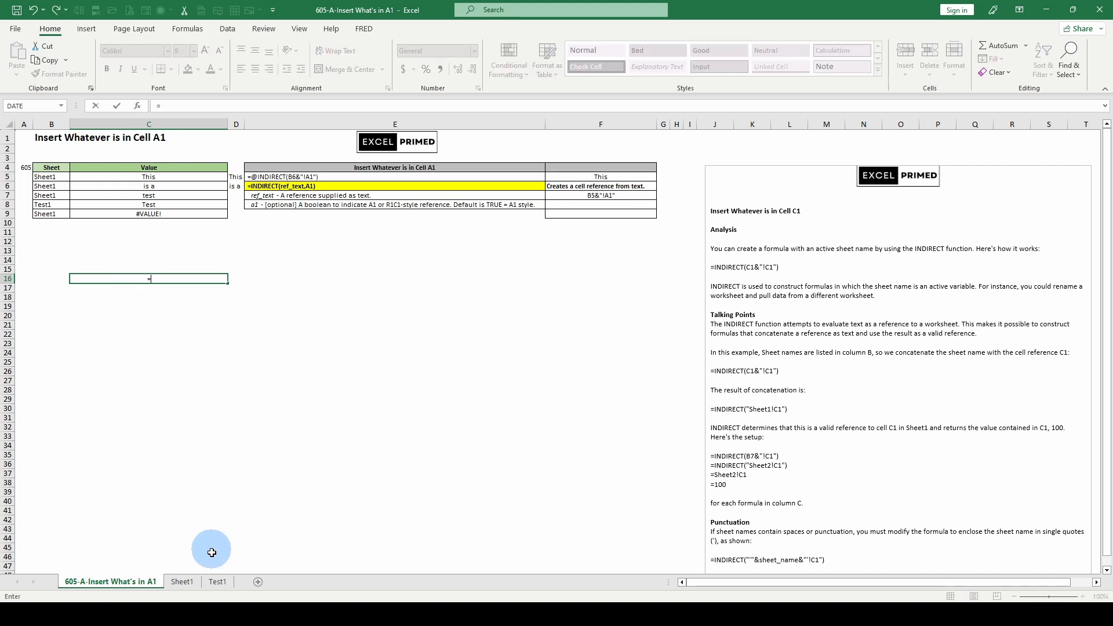
{"action": "left_click", "coordinate": [183, 580]}
{"action": "left_click_drag", "start_coordinate": [22, 132], "coordinate": [70, 153]}
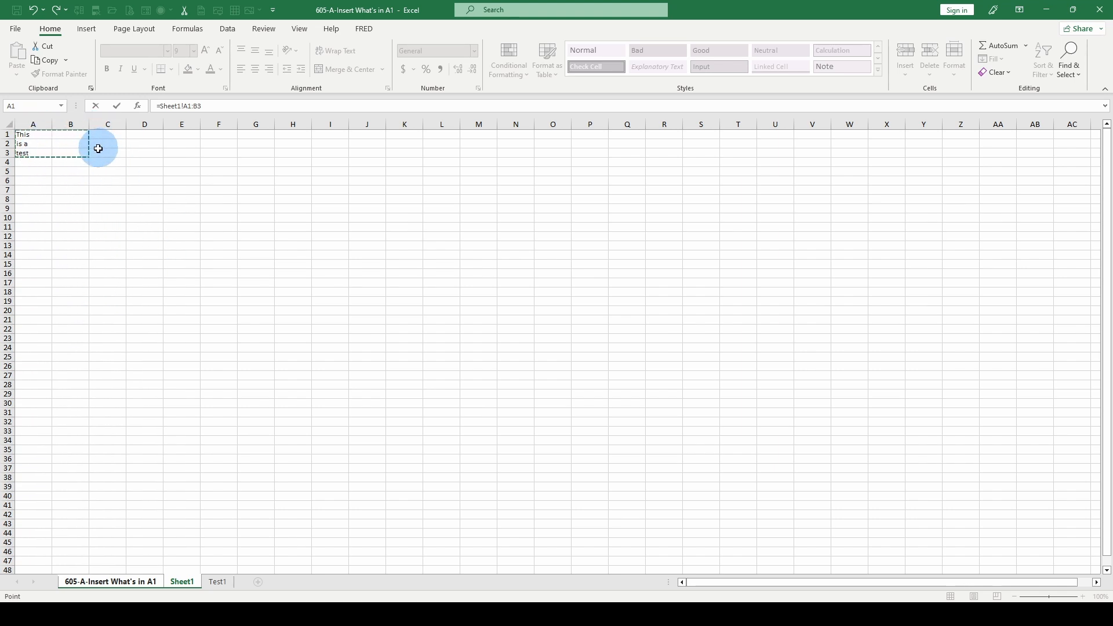
{"action": "key", "text": "Return"}
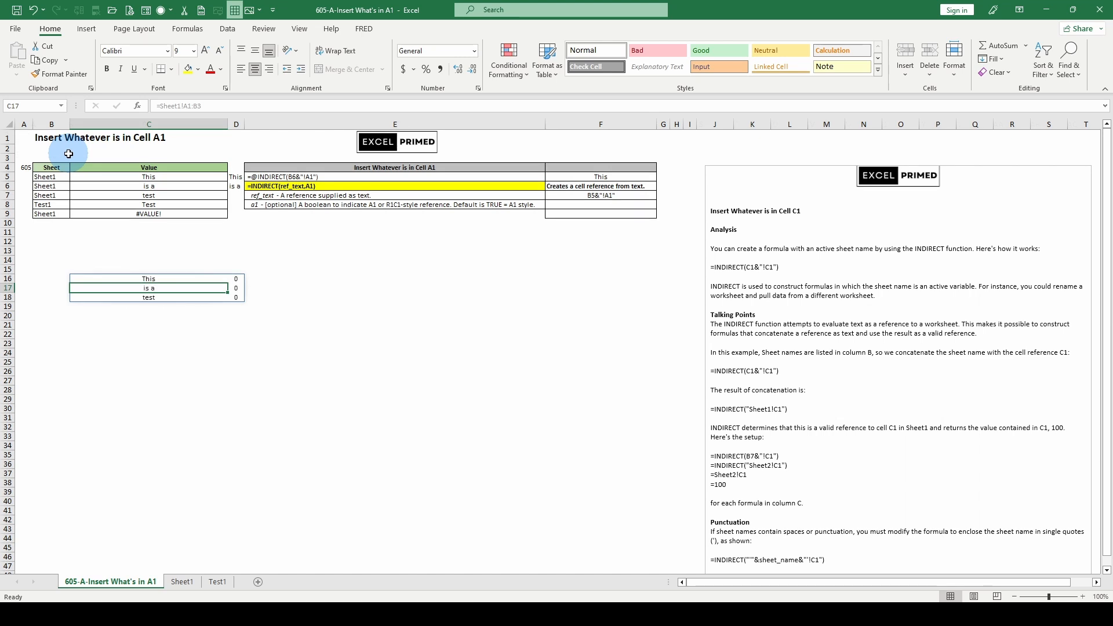
Compare the formulas in C16 and C9, and remove the @ operator from C9 so it reads =INDIRECT(B9&"!a1:B3")
{"action": "left_click", "coordinate": [136, 279]}
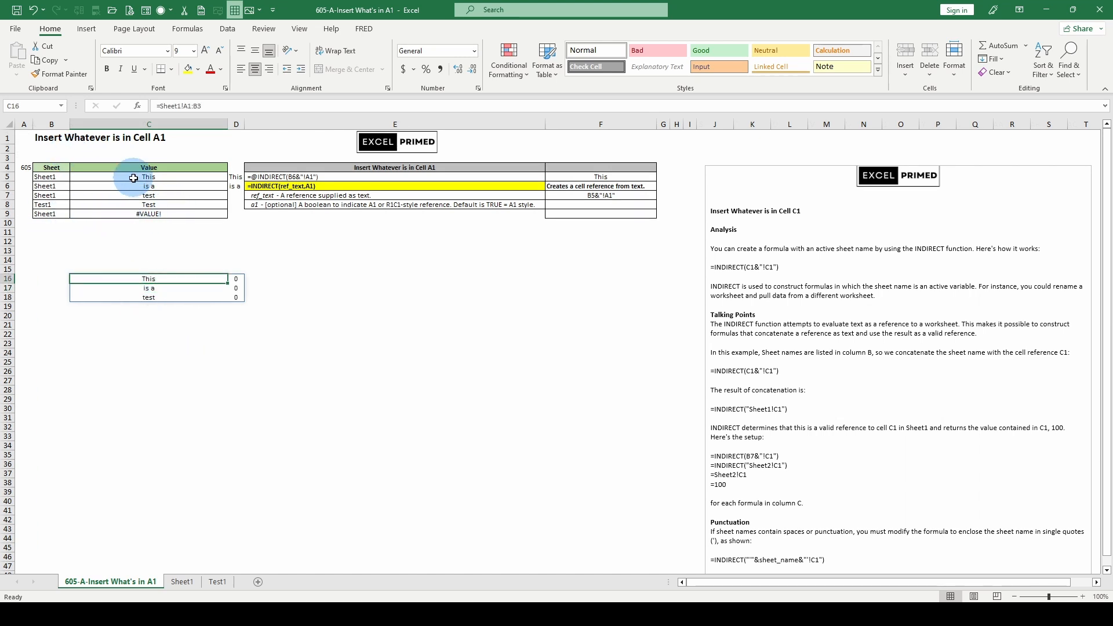
{"action": "left_click", "coordinate": [136, 213]}
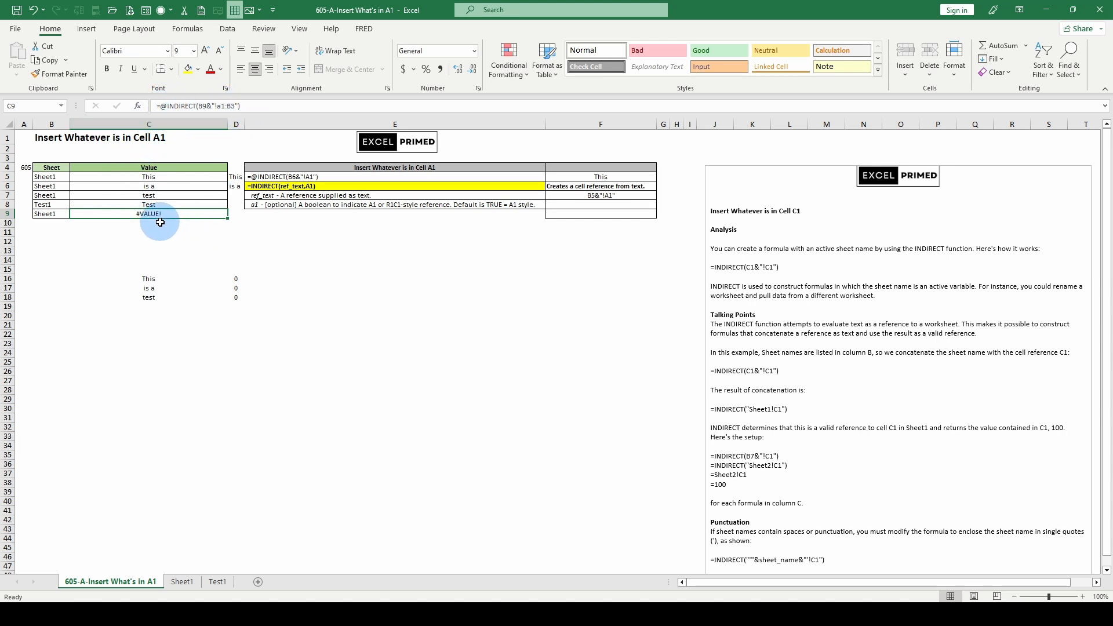
{"action": "key", "text": "ctrl+Down"}
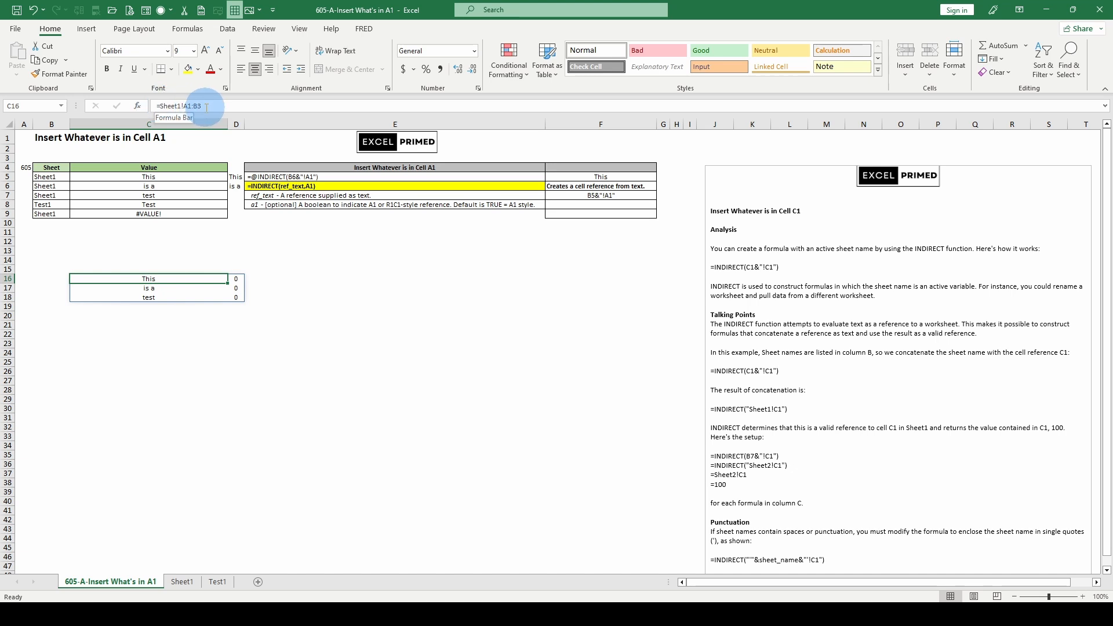
{"action": "left_click", "coordinate": [149, 213]}
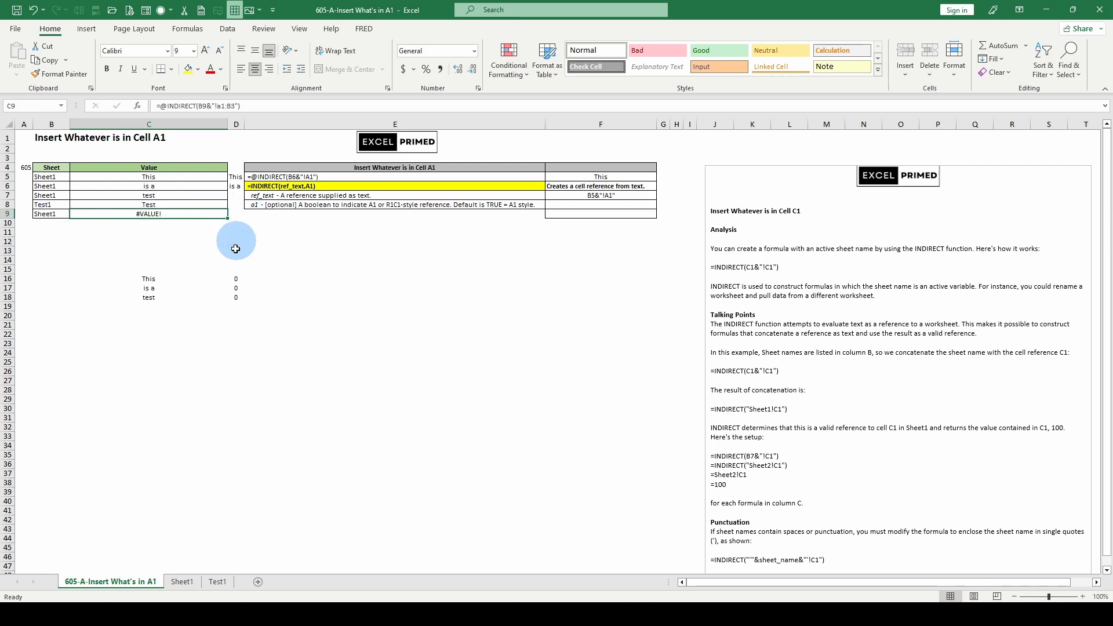
{"action": "left_click", "coordinate": [157, 106]}
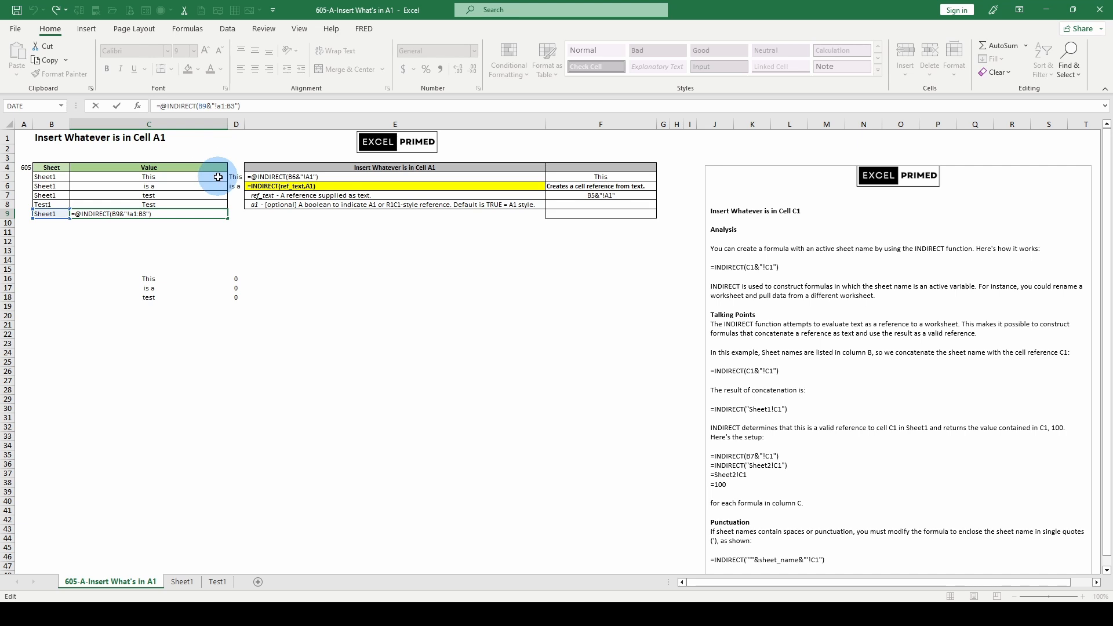
{"action": "key", "text": "Delete"}
{"action": "key", "text": "Return"}
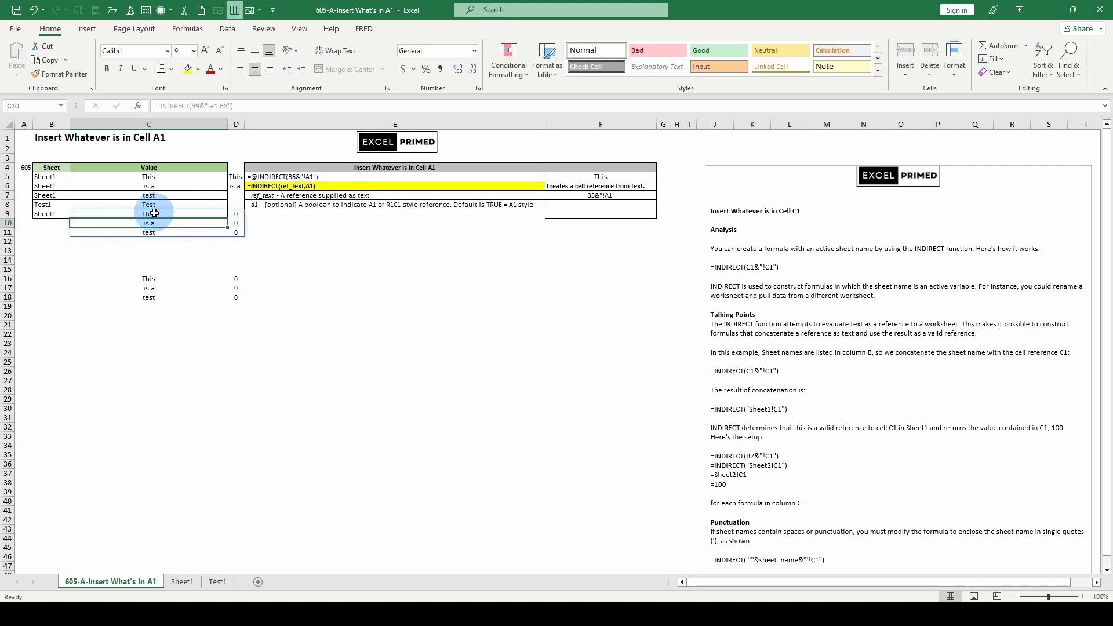
{"action": "left_click_drag", "start_coordinate": [154, 214], "coordinate": [237, 232]}
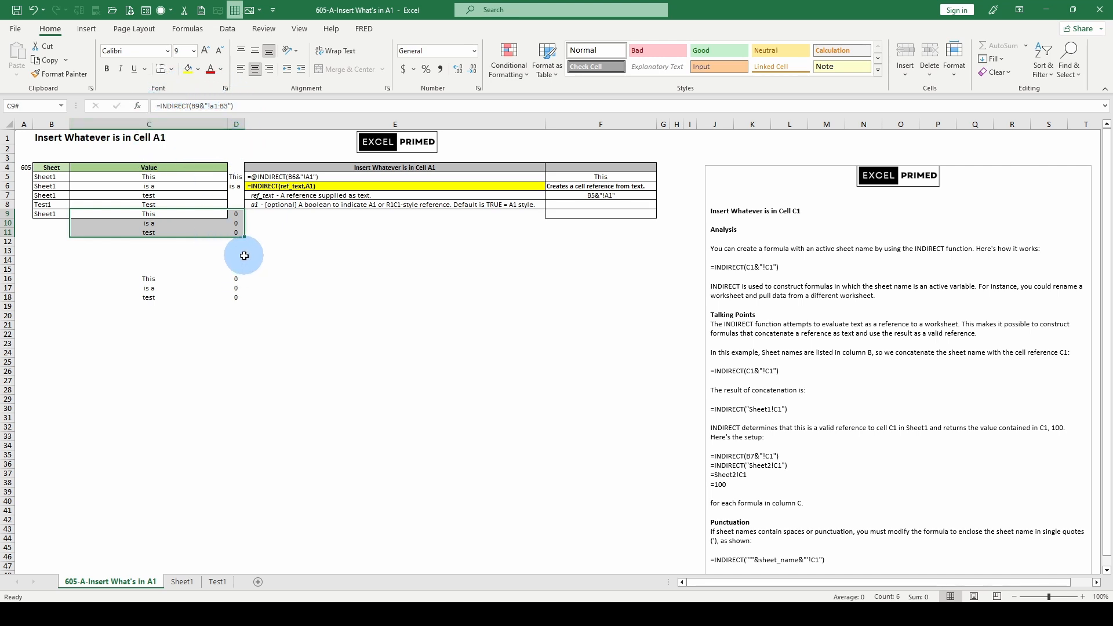
{"action": "left_click", "coordinate": [239, 203]}
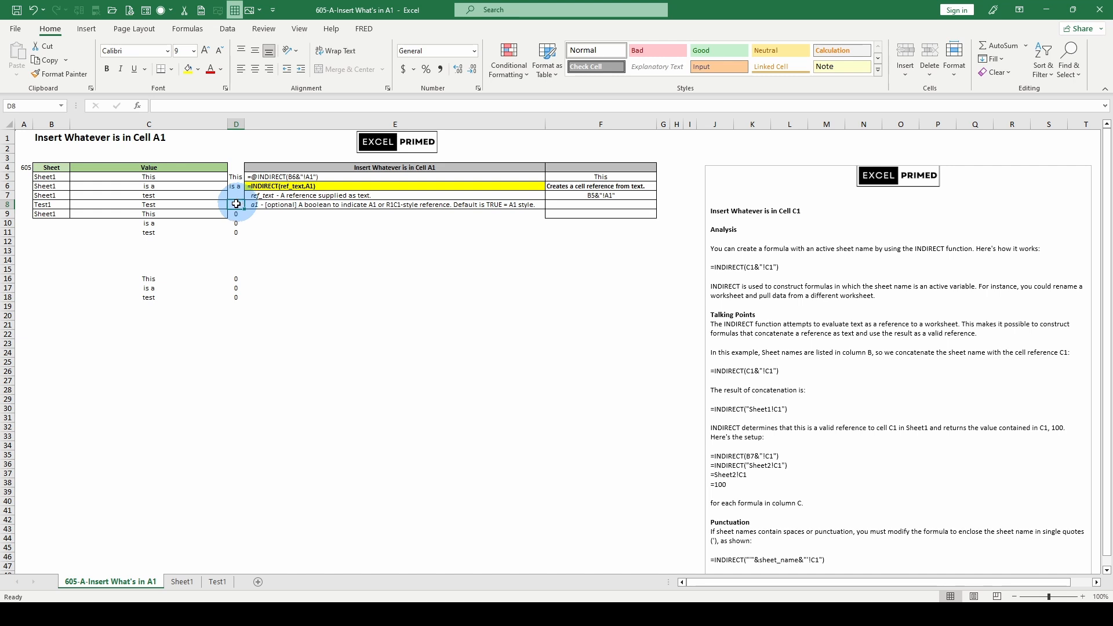
Try replacing the B9 reference in cell C9's INDIRECT formula with A1
{"action": "left_click", "coordinate": [168, 213]}
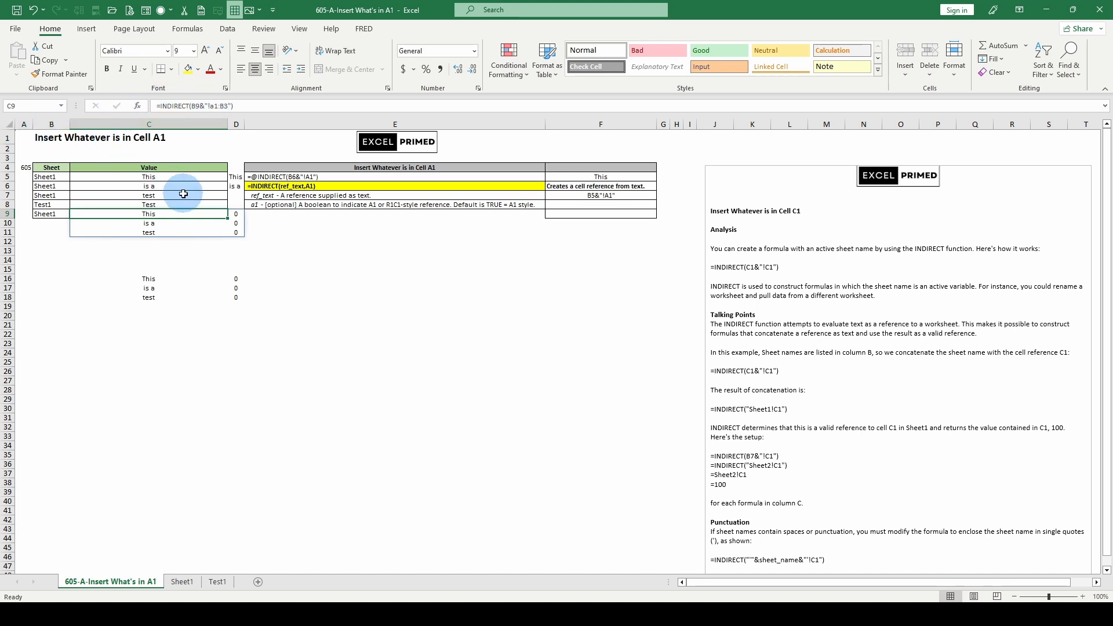
{"action": "double_click", "coordinate": [194, 106]}
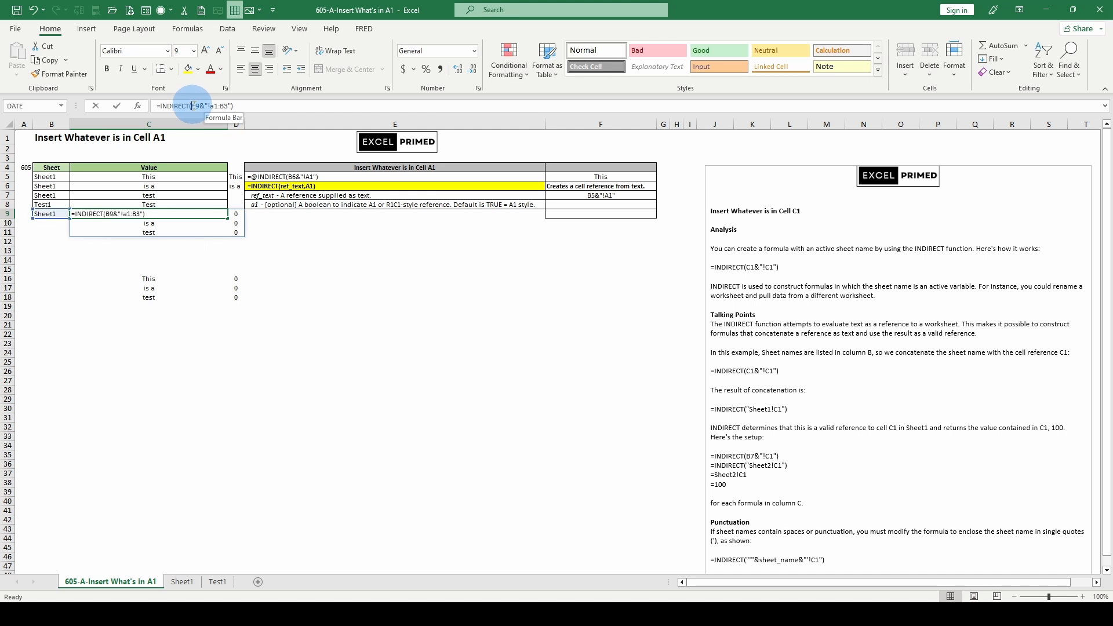
{"action": "type", "text": "a1"}
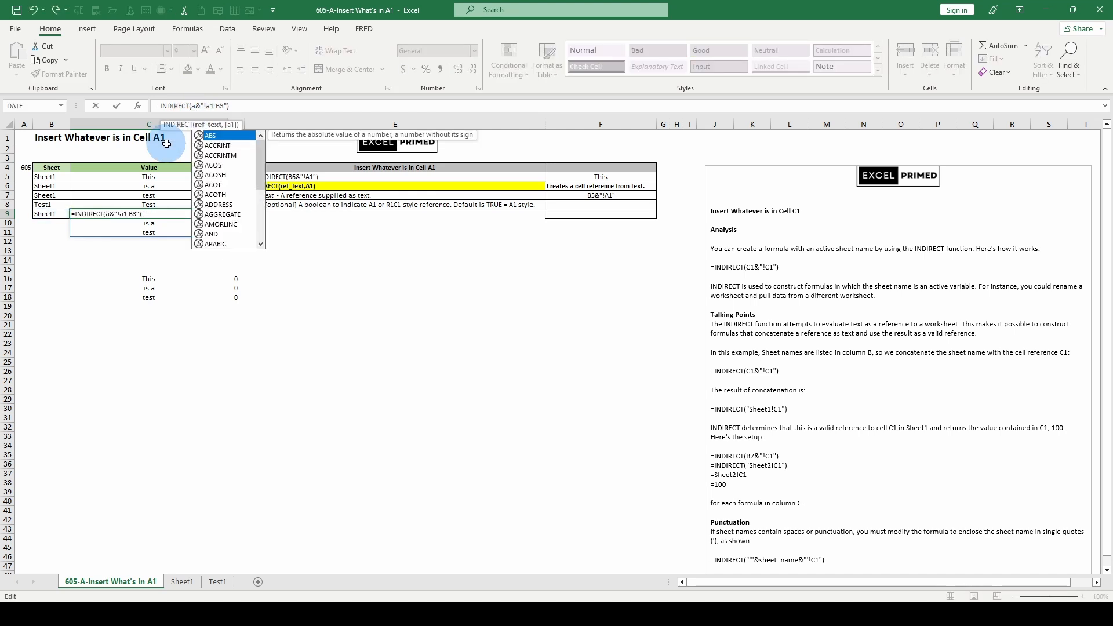
{"action": "key", "text": "Return"}
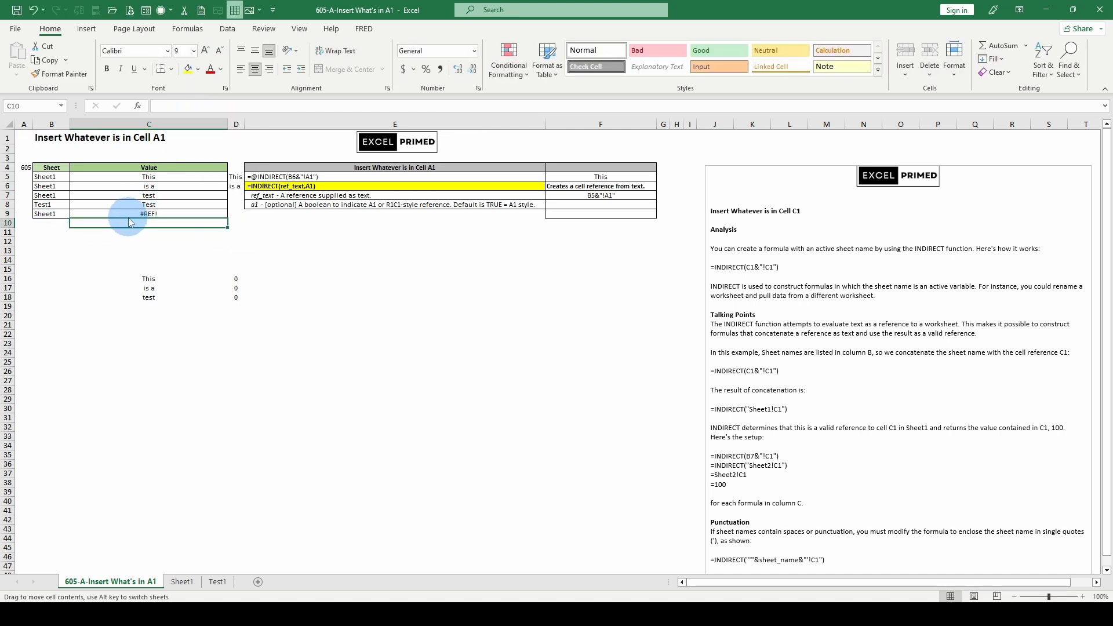
Shorten the quoted range in cell C9 to a single cell so the formula reads =INDIRECT(A1&"B1")
{"action": "left_click", "coordinate": [132, 211]}
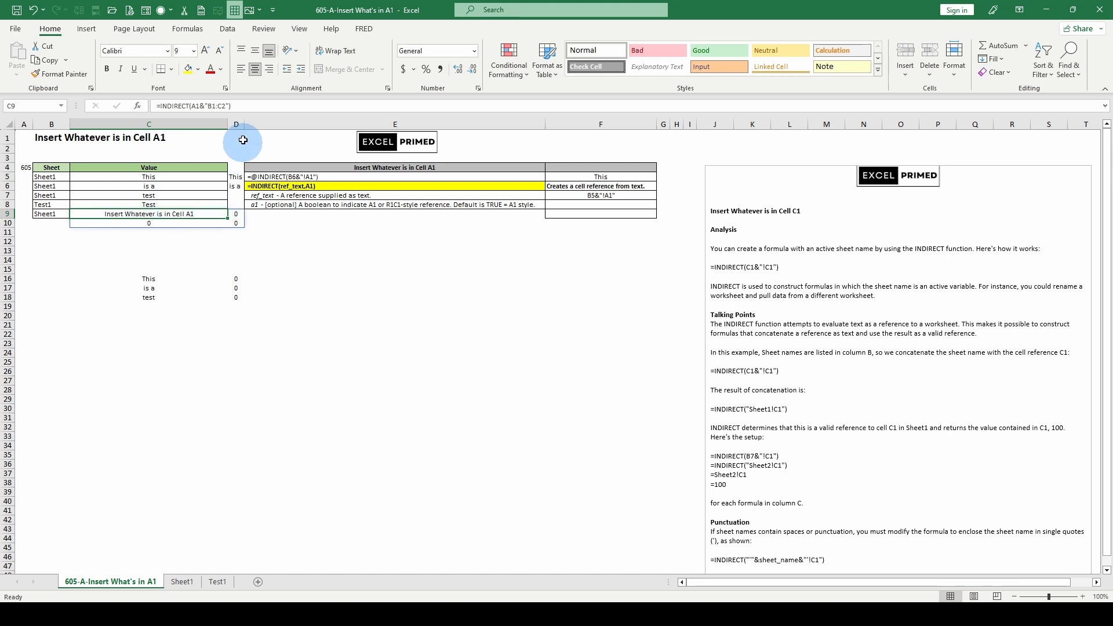
{"action": "left_click", "coordinate": [220, 106]}
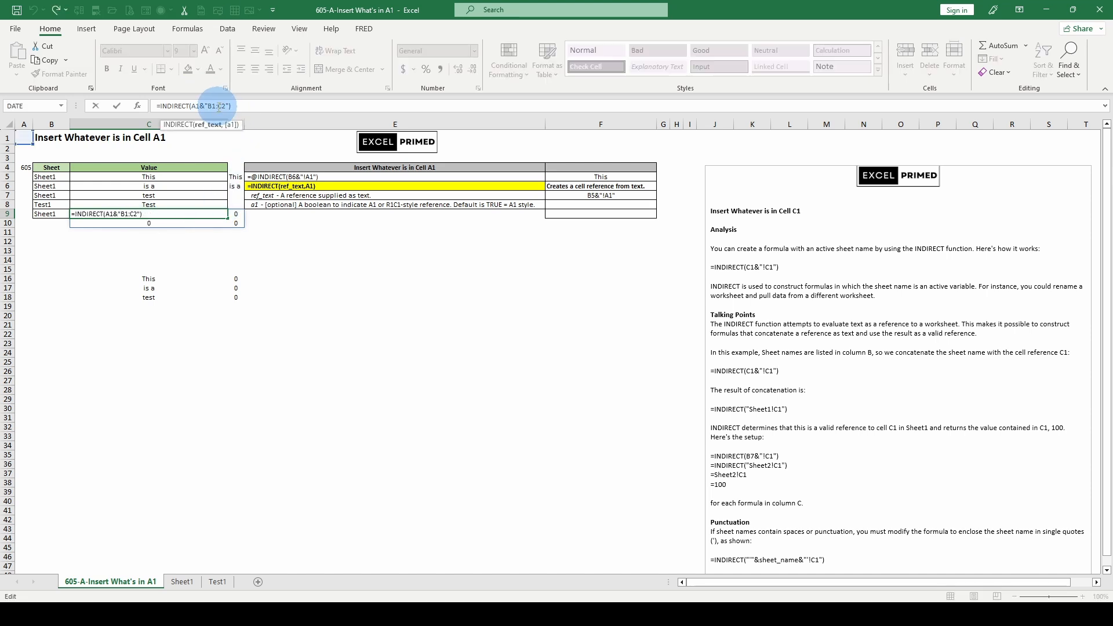
{"action": "key", "text": "Delete"}
{"action": "key", "text": "Delete"}
{"action": "key", "text": "Delete"}
{"action": "key", "text": "ctrl+Return"}
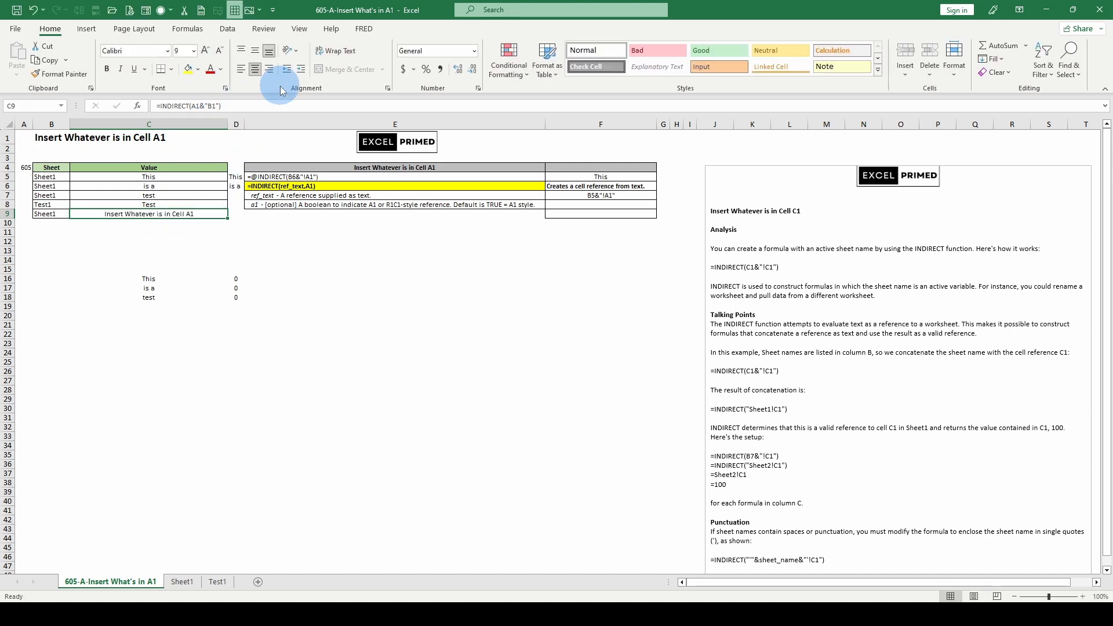
Replace the A1 reference in cell C9 with B1 so the formula reads =INDIRECT(B1&"B1")
{"action": "double_click", "coordinate": [195, 105]}
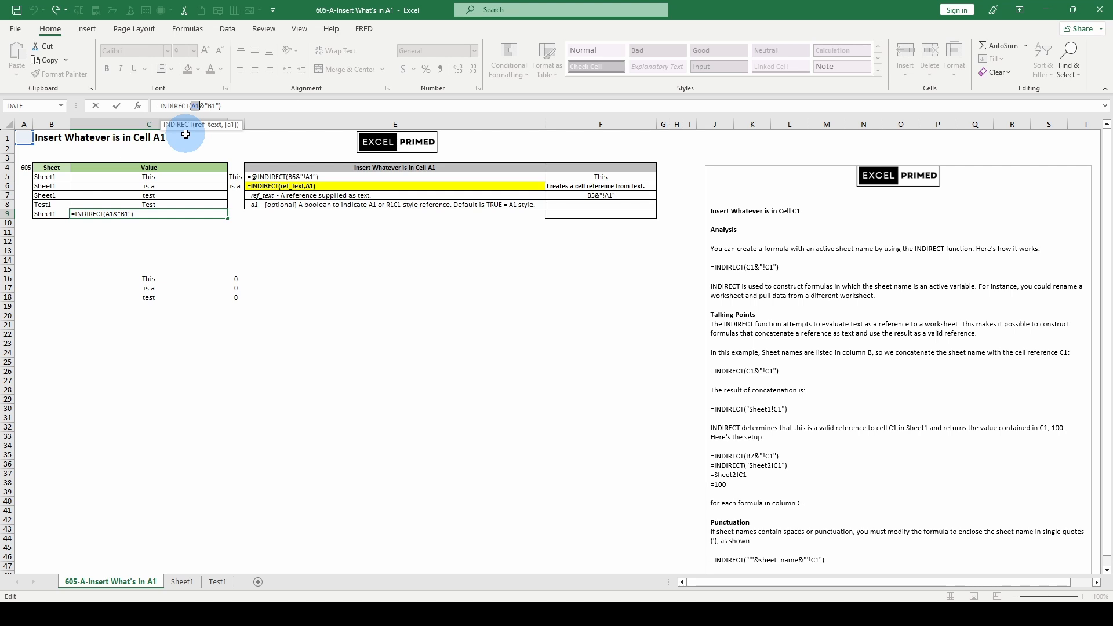
{"action": "type", "text": "B1"}
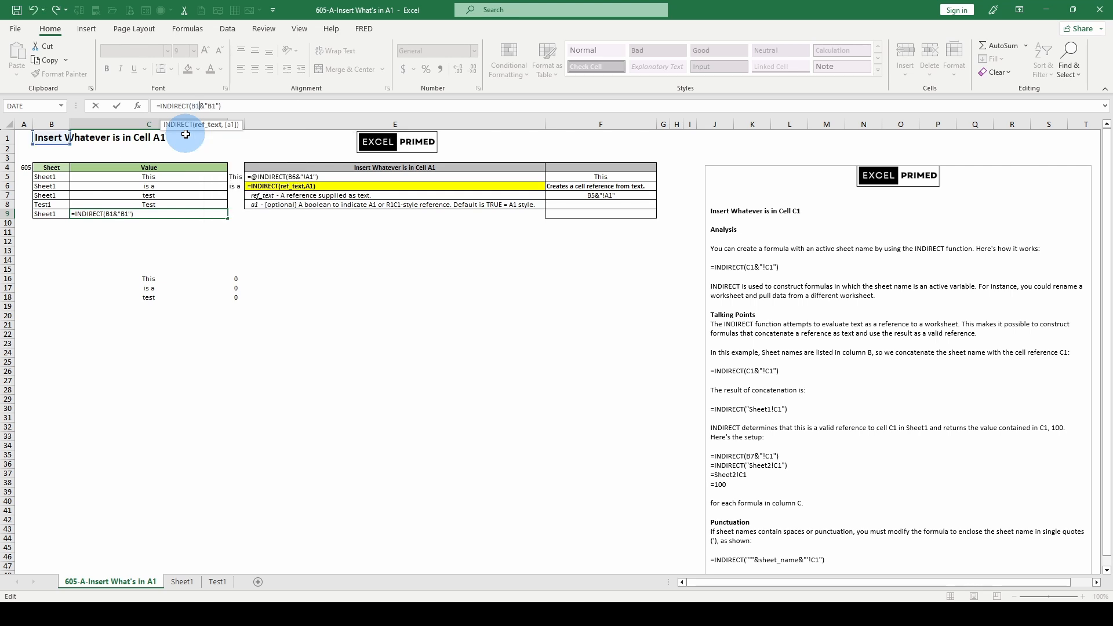
{"action": "key", "text": "ctrl+Return"}
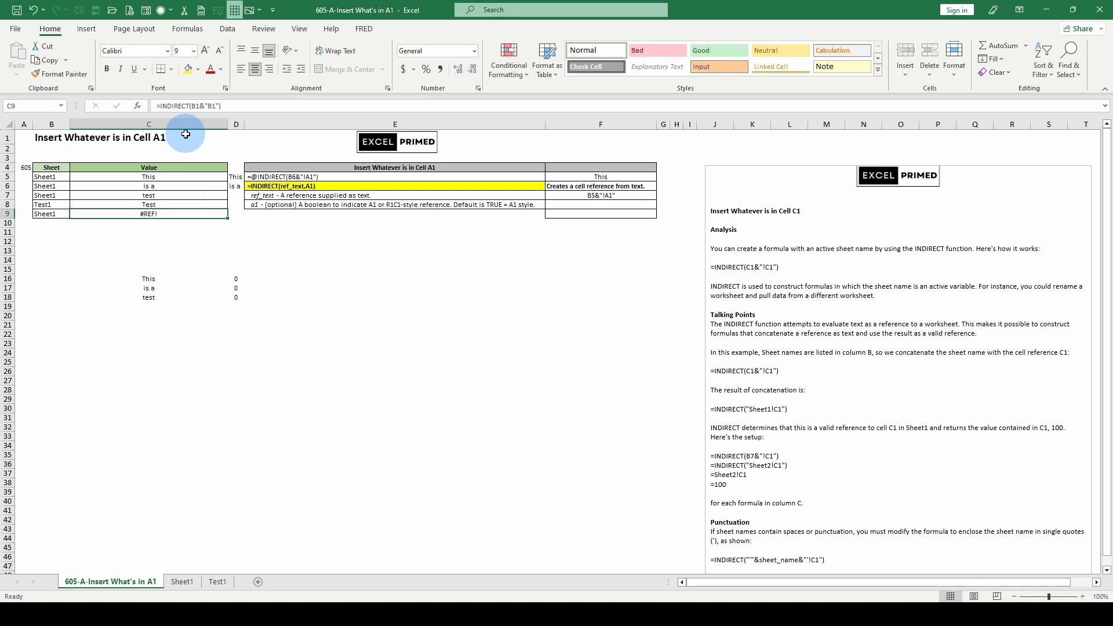
Replace the B1 reference in cell C9 with the empty cell A9 so the formula reads =INDIRECT(A9&"B1")
{"action": "left_click", "coordinate": [193, 105]}
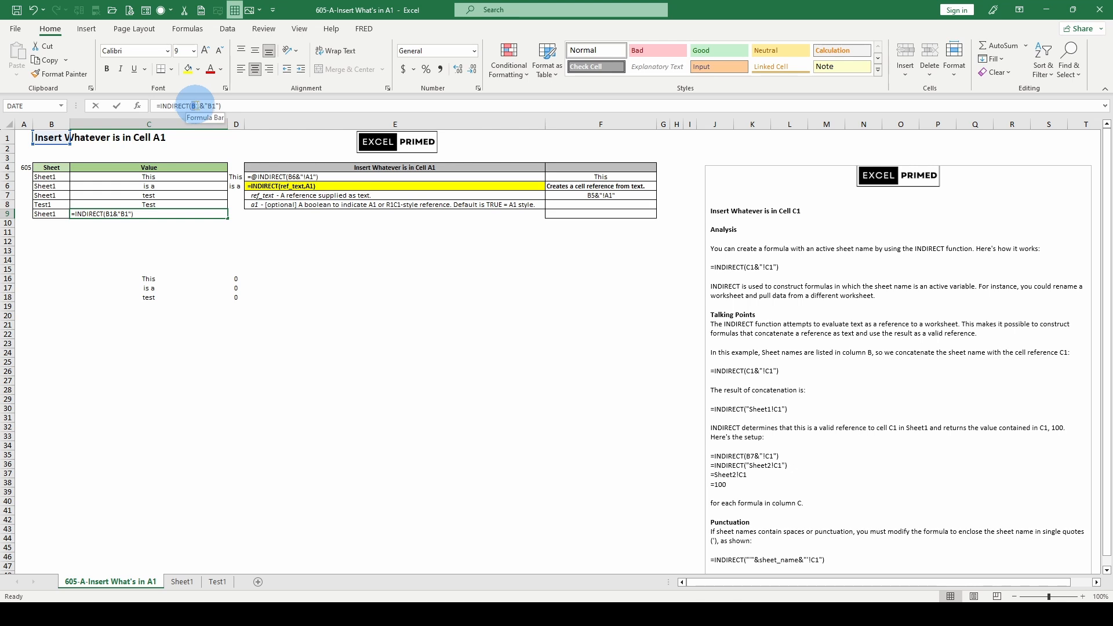
{"action": "double_click", "coordinate": [196, 105]}
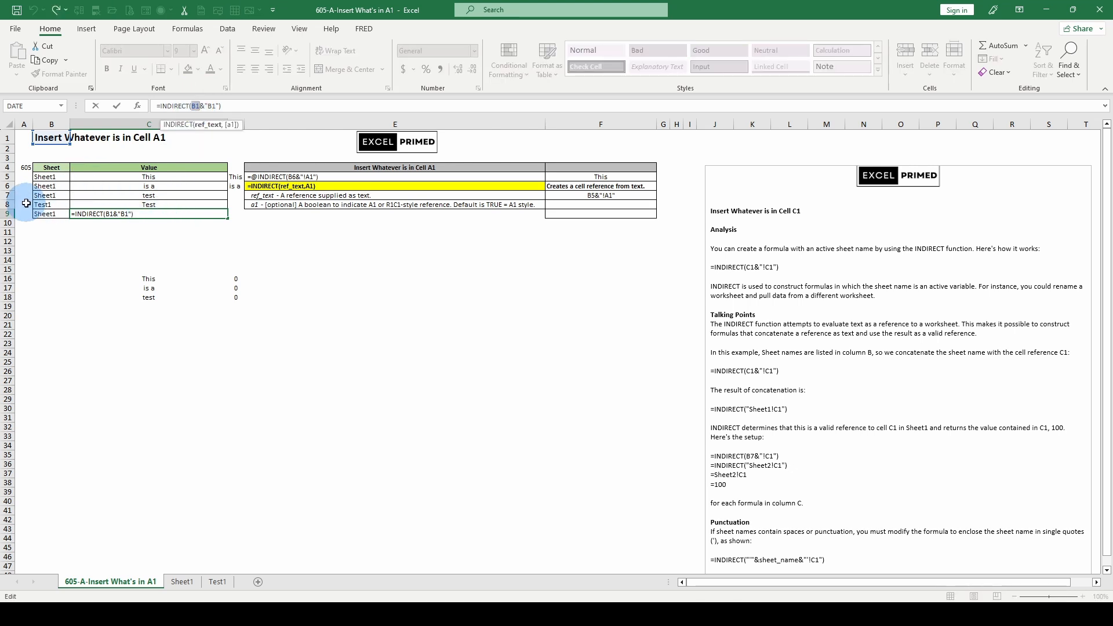
{"action": "type", "text": "a9"}
{"action": "key", "text": "ctrl+Return"}
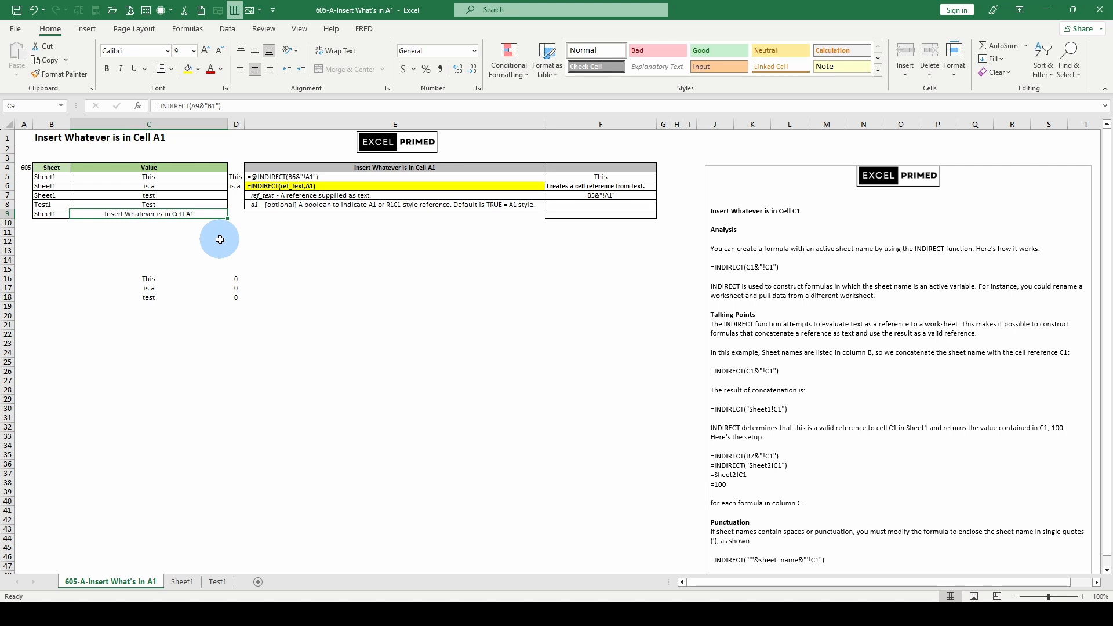
Enter the direct reference =B1 in cell C10 and compare it with the INDIRECT formula in C9
{"action": "left_click", "coordinate": [148, 225]}
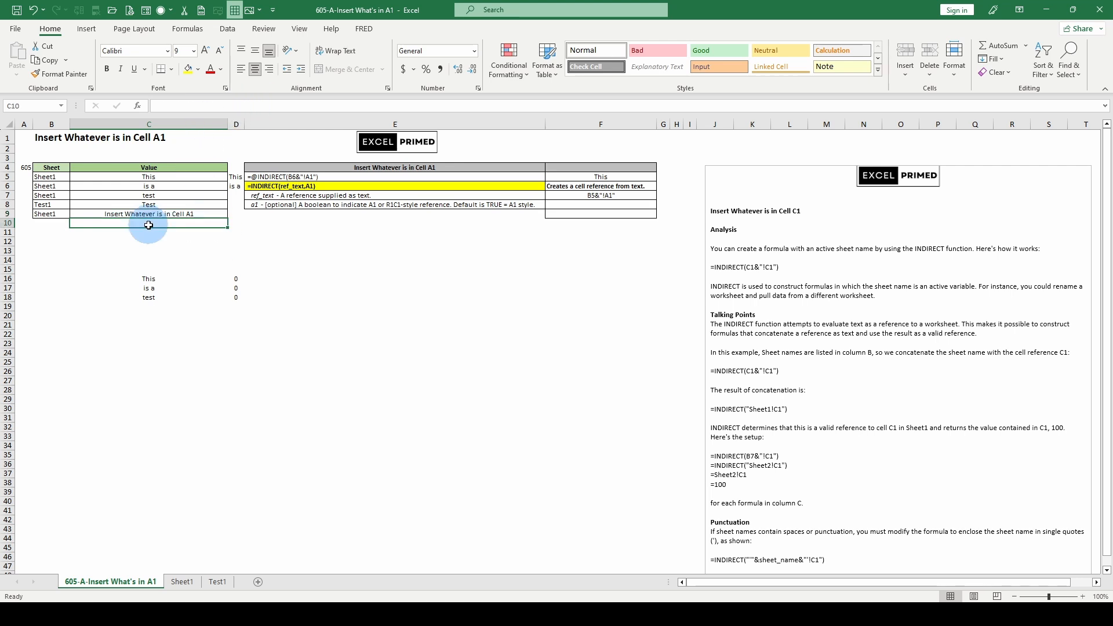
{"action": "type", "text": "="}
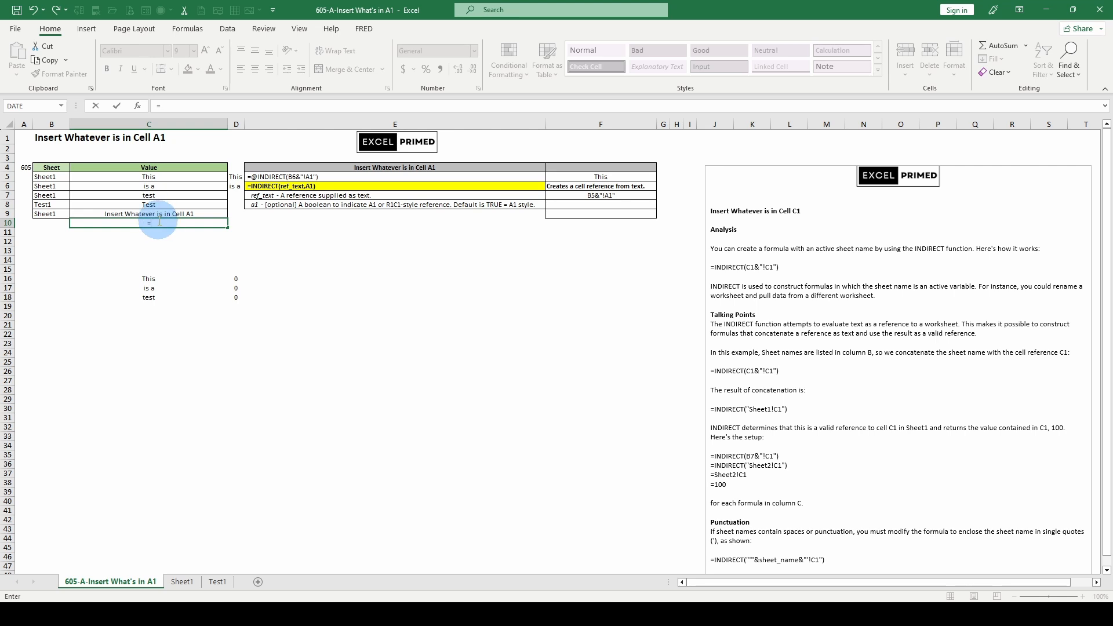
{"action": "left_click", "coordinate": [42, 138]}
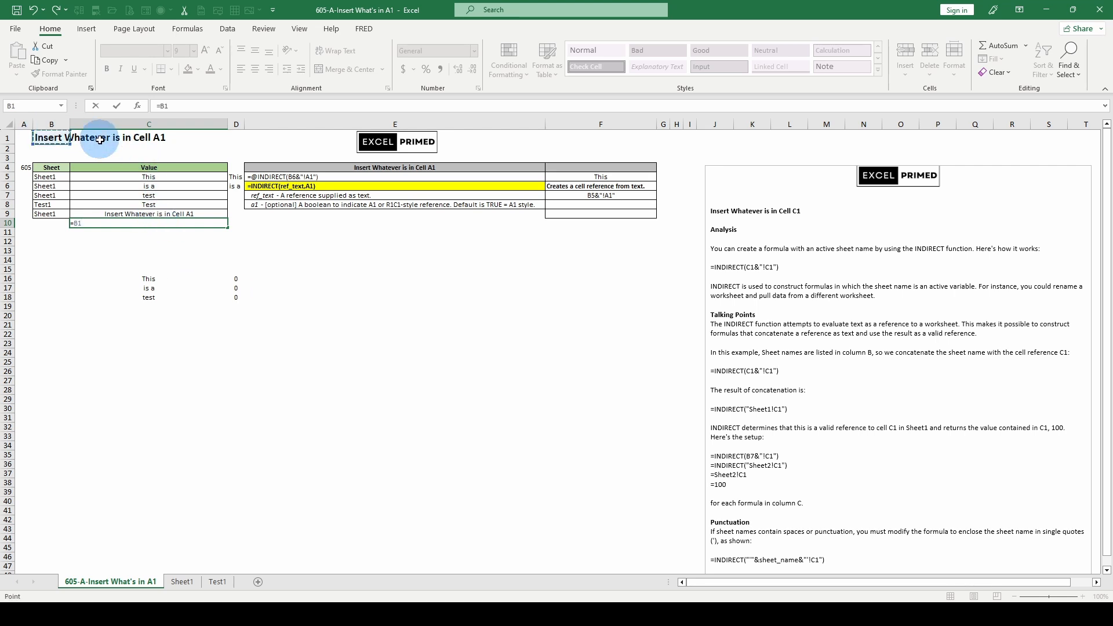
{"action": "key", "text": "ctrl+Return"}
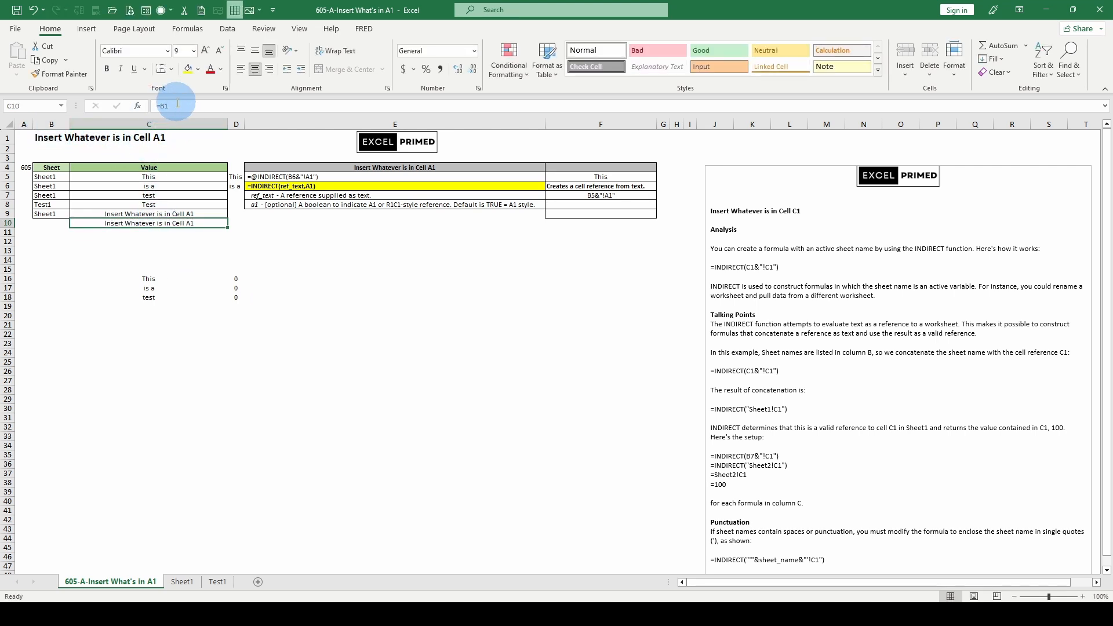
{"action": "left_click", "coordinate": [112, 214]}
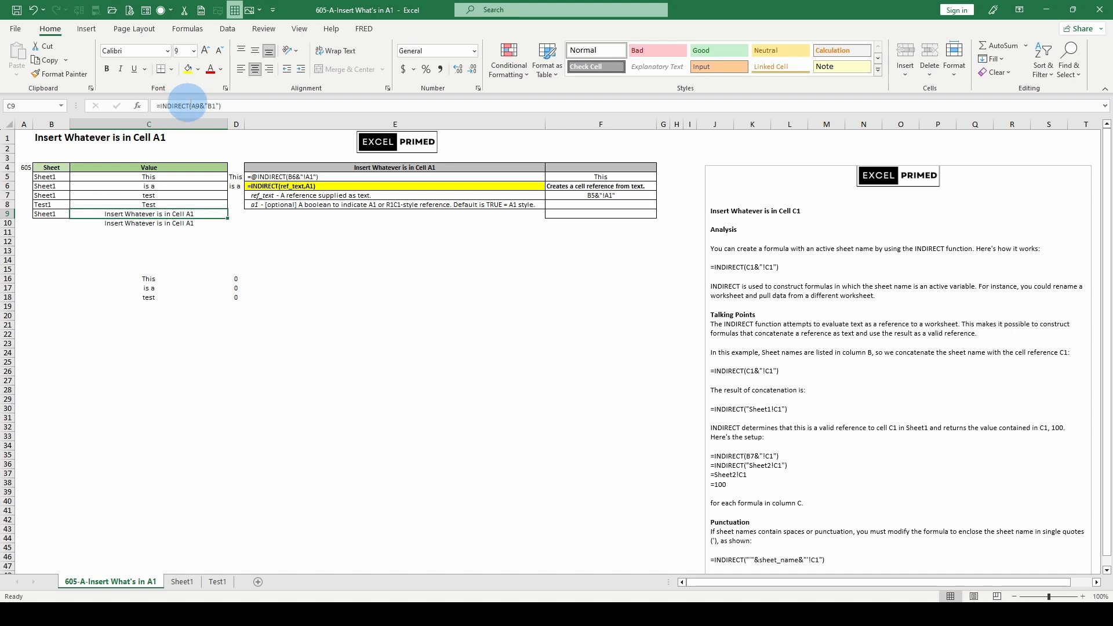